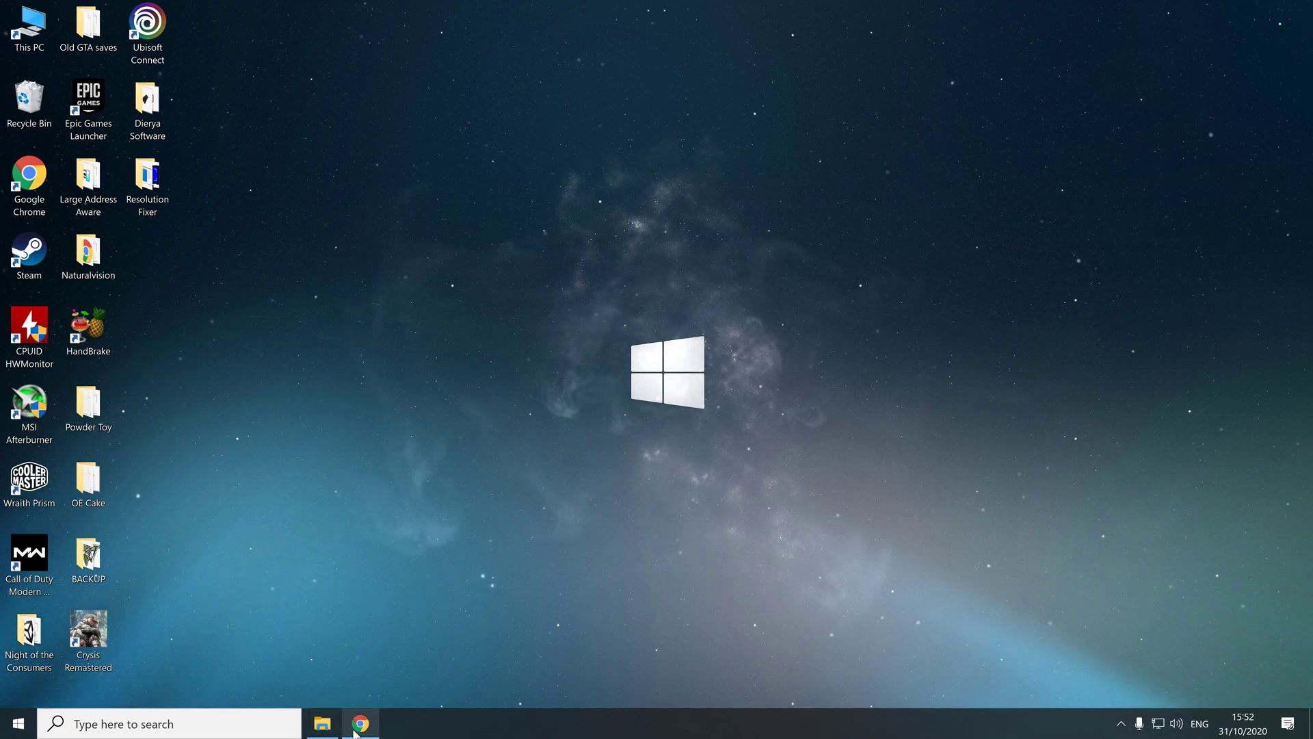
Read the Steam guide's 4096x2160 problem and affected games like Watch Dogs 2, then minimise Chrome.
left_click(372, 734)
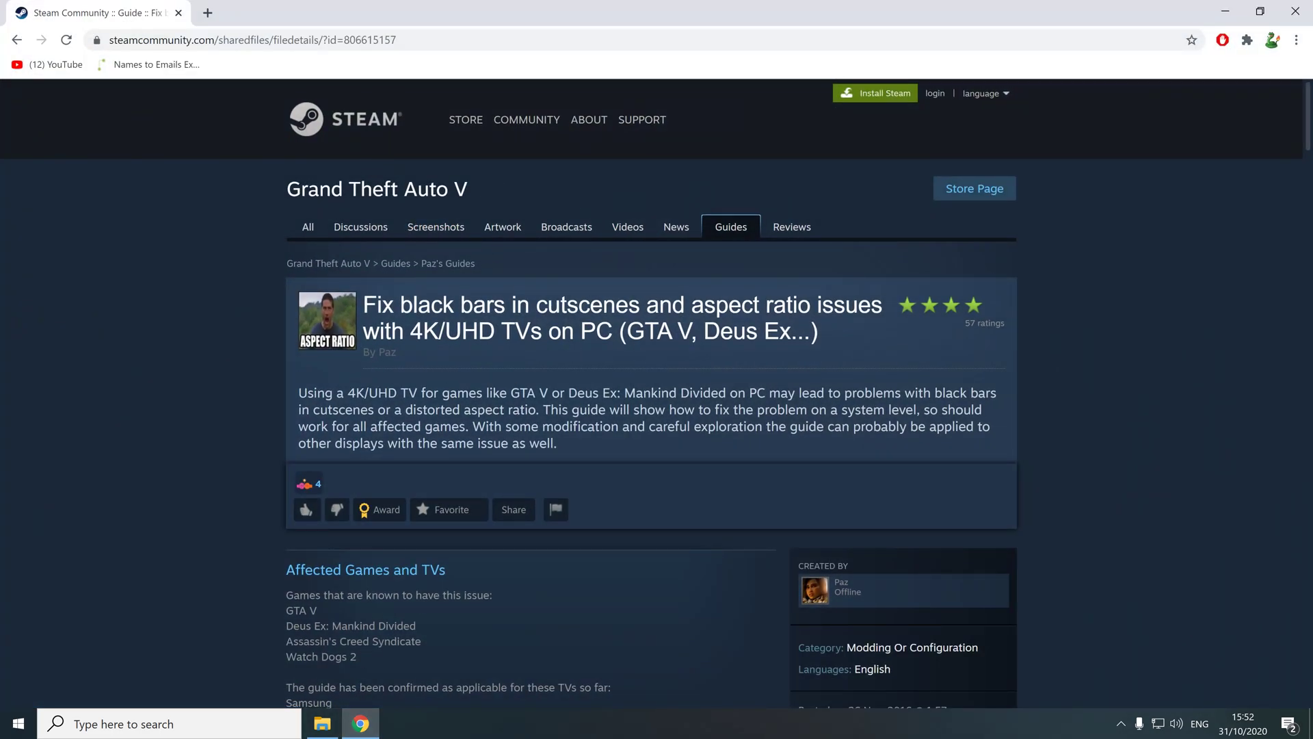
left_click_drag(400, 353, 383, 351)
left_click(601, 509)
scroll(625, 499, "down", 3)
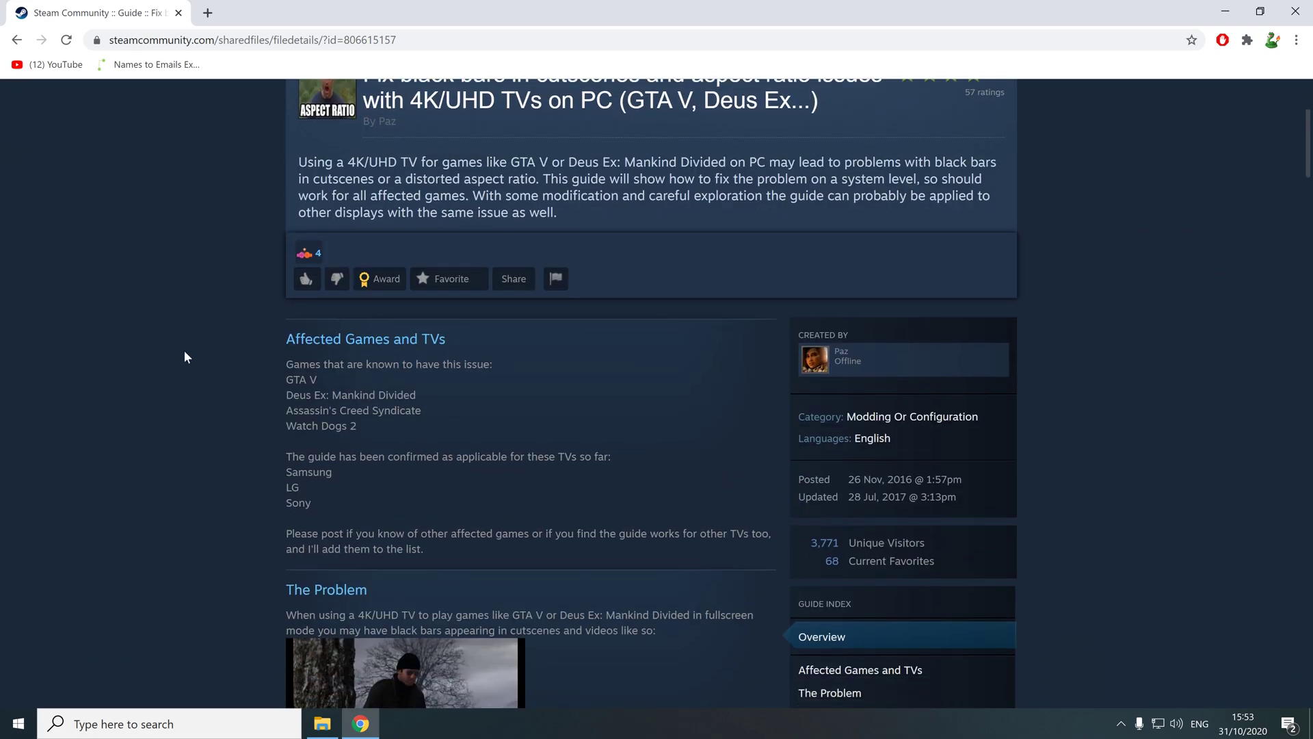
left_click_drag(357, 426, 286, 426)
left_click(204, 471)
scroll(438, 445, "down", 9)
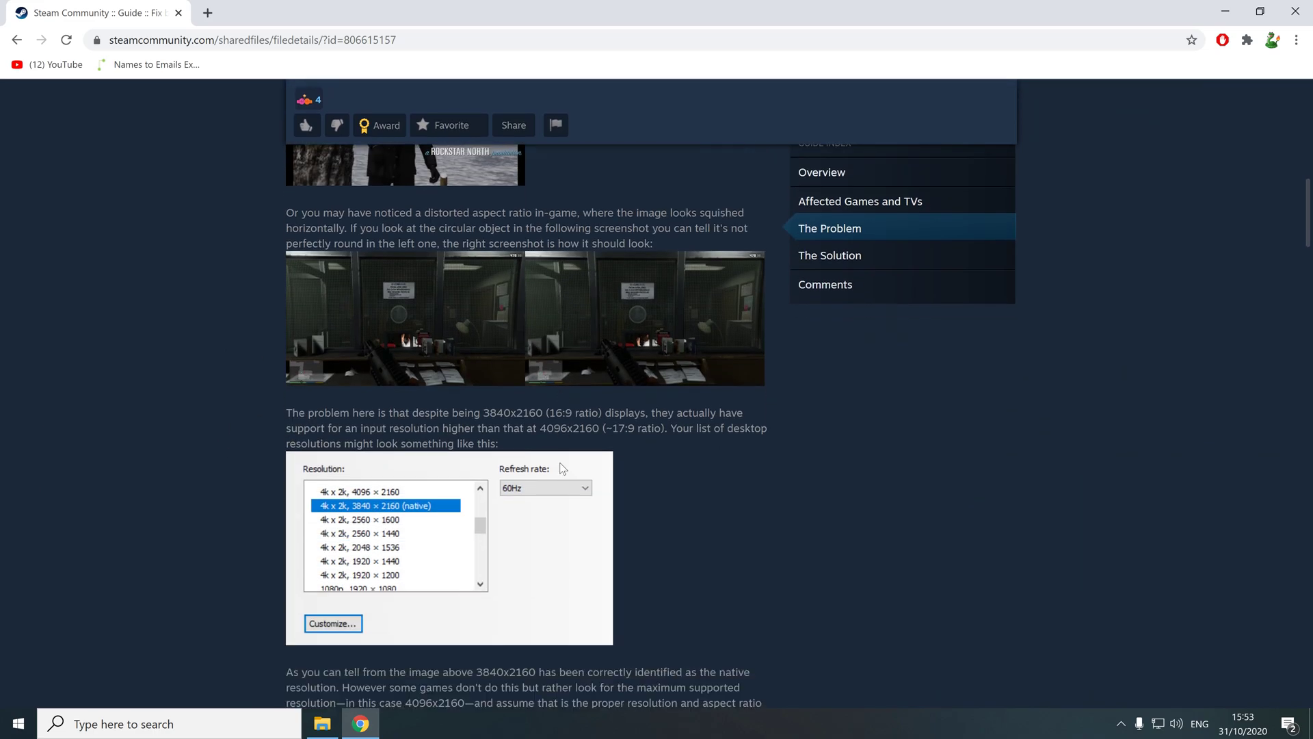
scroll(745, 500, "up", 3)
scroll(715, 499, "down", 3)
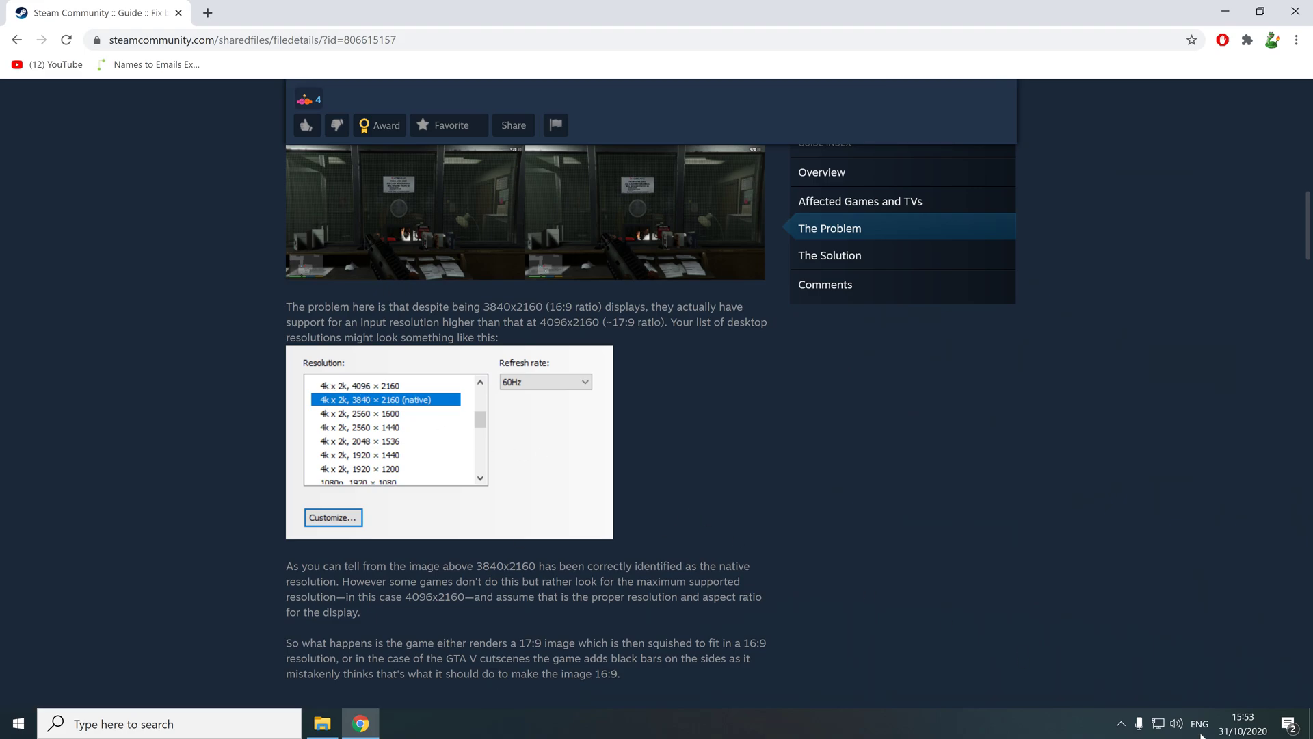
left_click(1309, 724)
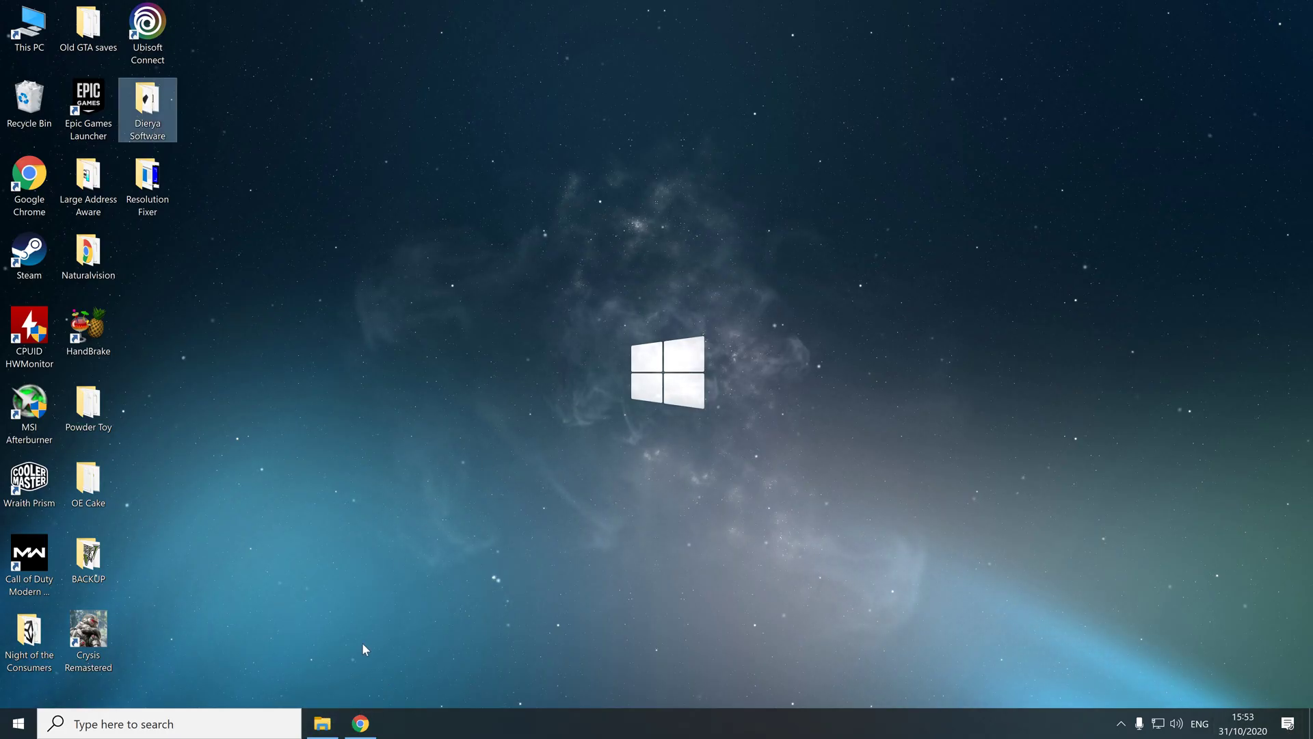
Run CRU.exe from the Resolution Fixer folder as administrator.
left_click(323, 725)
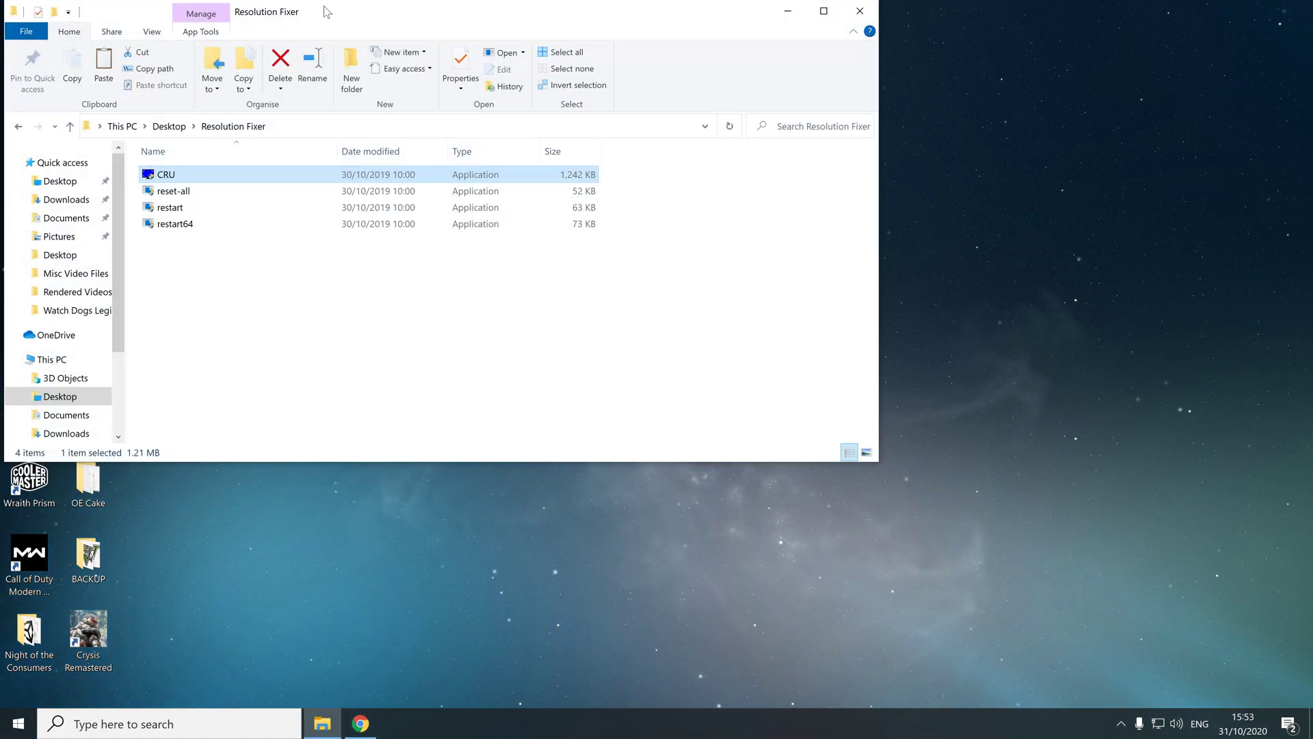
left_click_drag(479, 11, 431, 24)
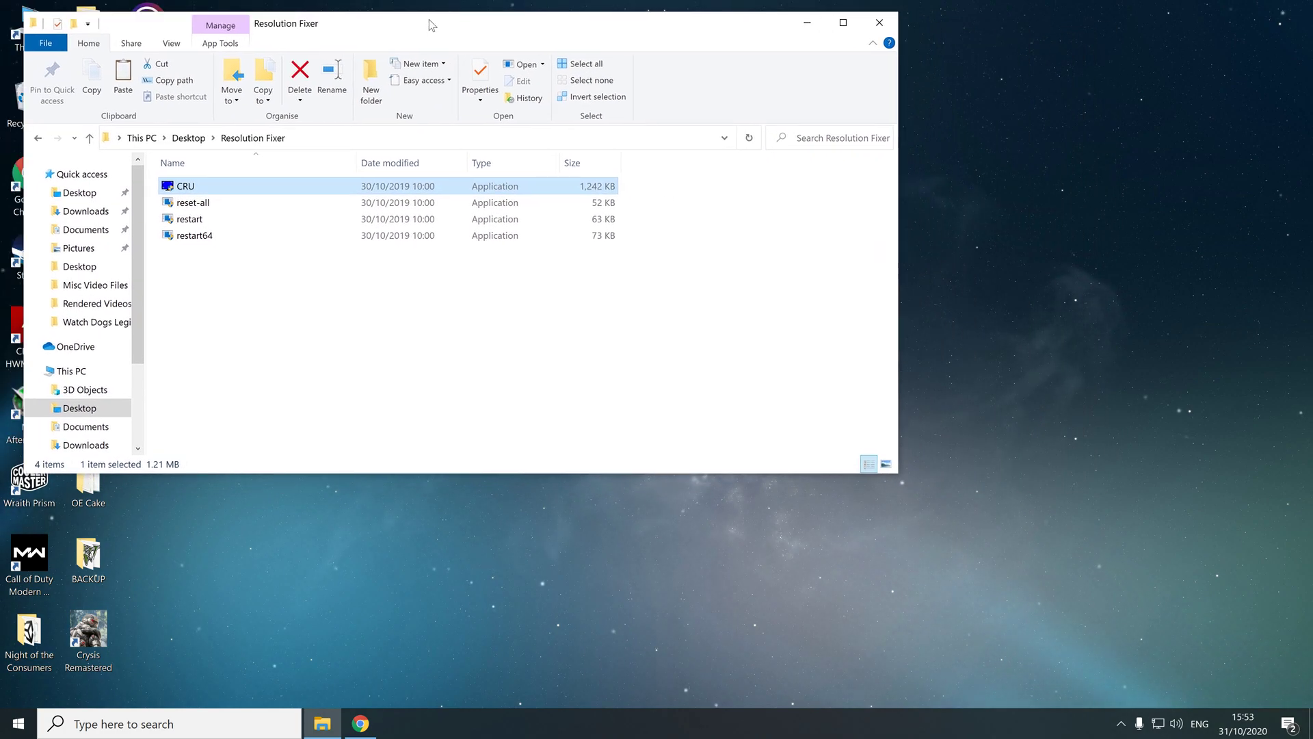
double_click(220, 189)
left_click(578, 469)
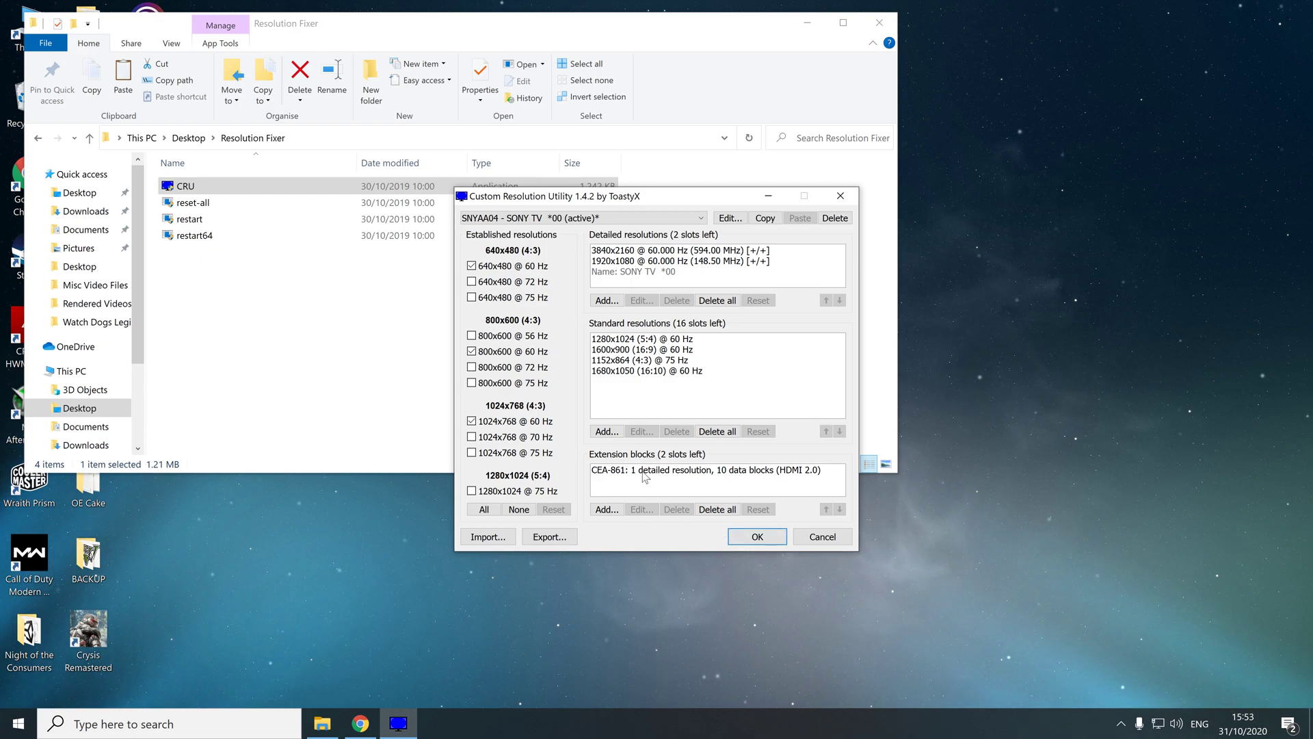
Open the CEA-861 extension block and its TV resolutions data block for editing.
left_click(644, 473)
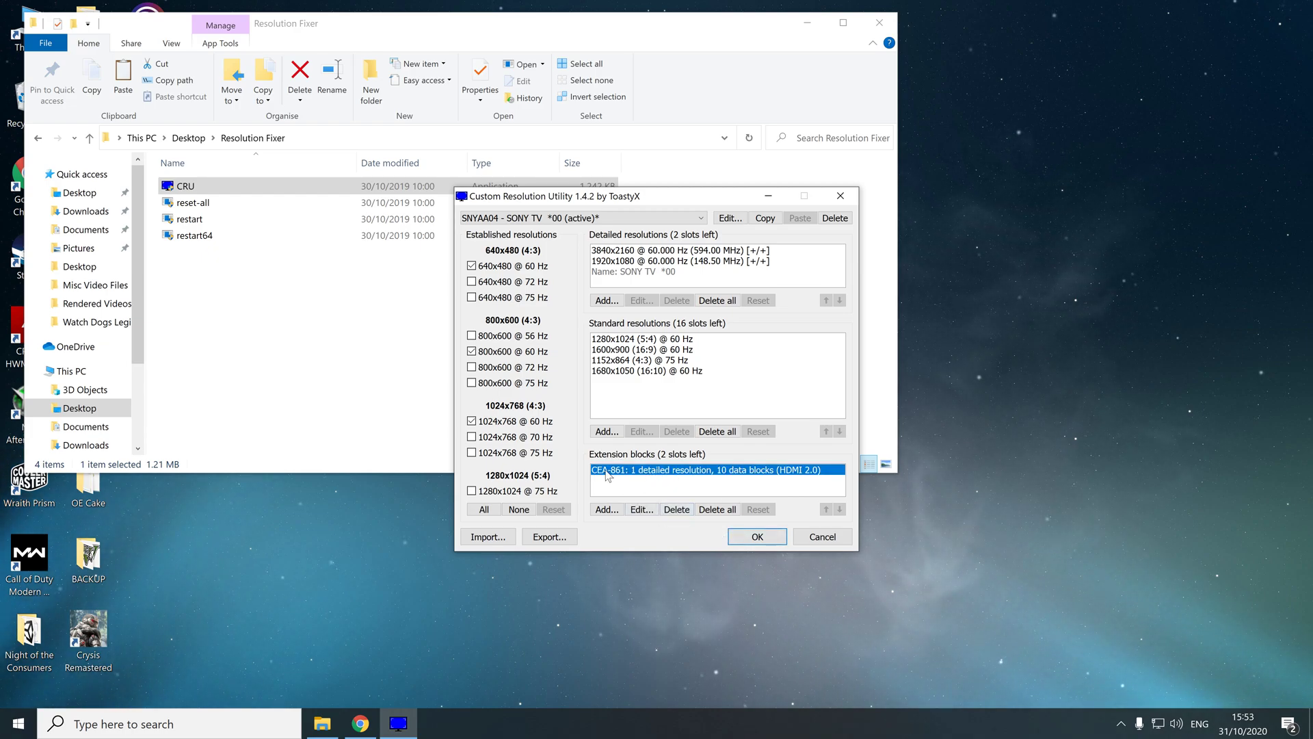
left_click(646, 511)
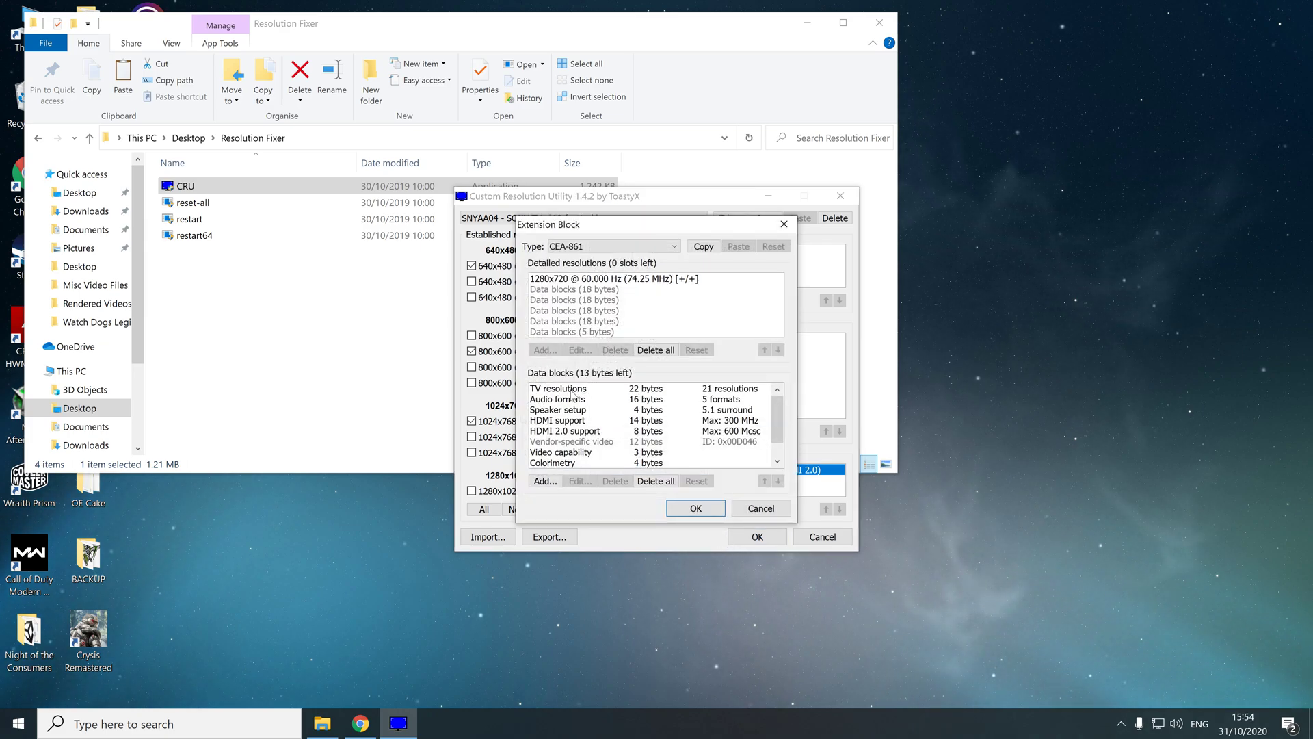
left_click(590, 390)
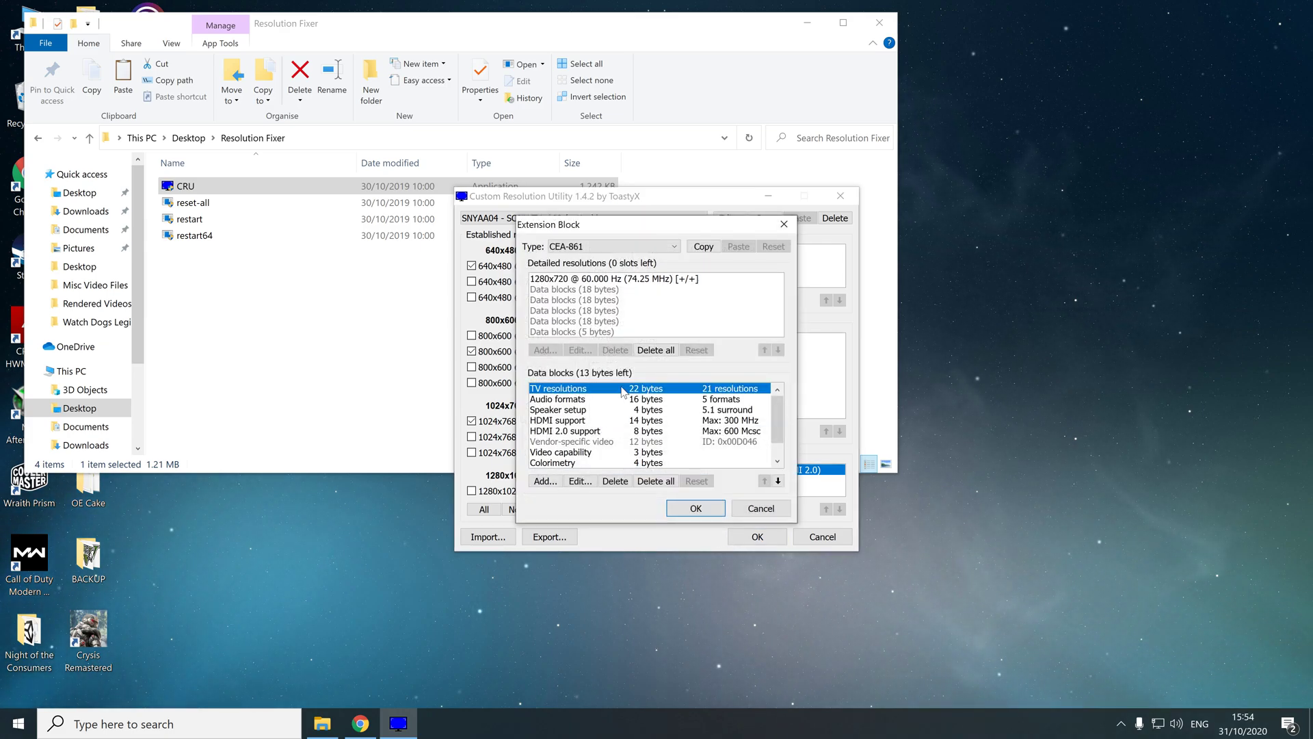
left_click(580, 481)
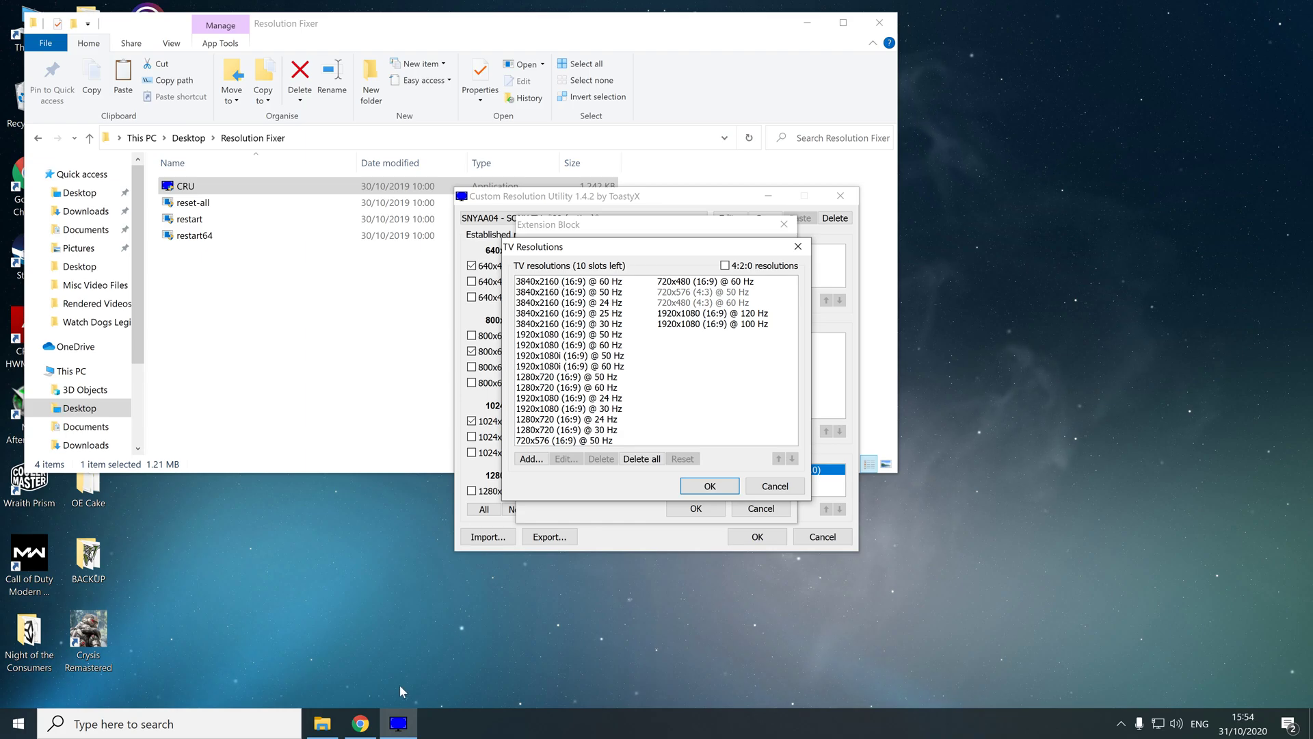
Compare the 21 TV resolutions, including 3840x2160 @ 24 Hz, with the guide and close the list.
left_click(361, 723)
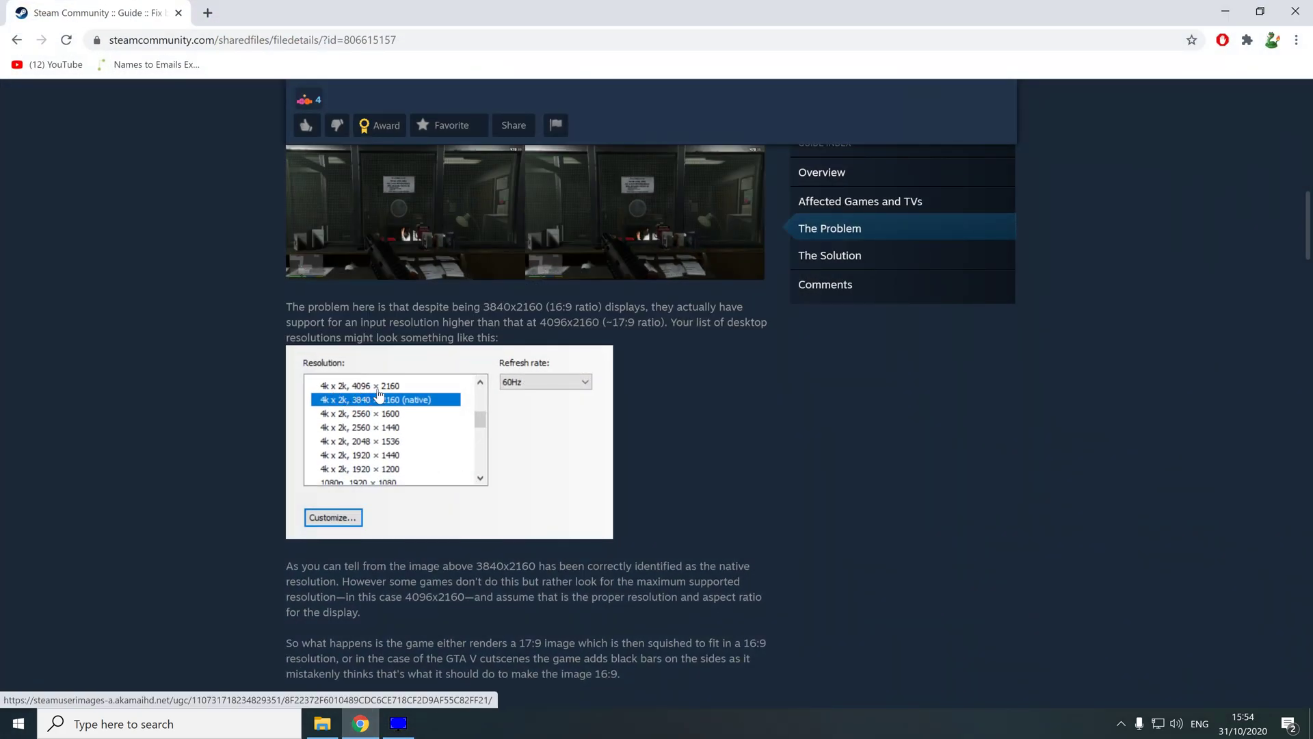
left_click(398, 723)
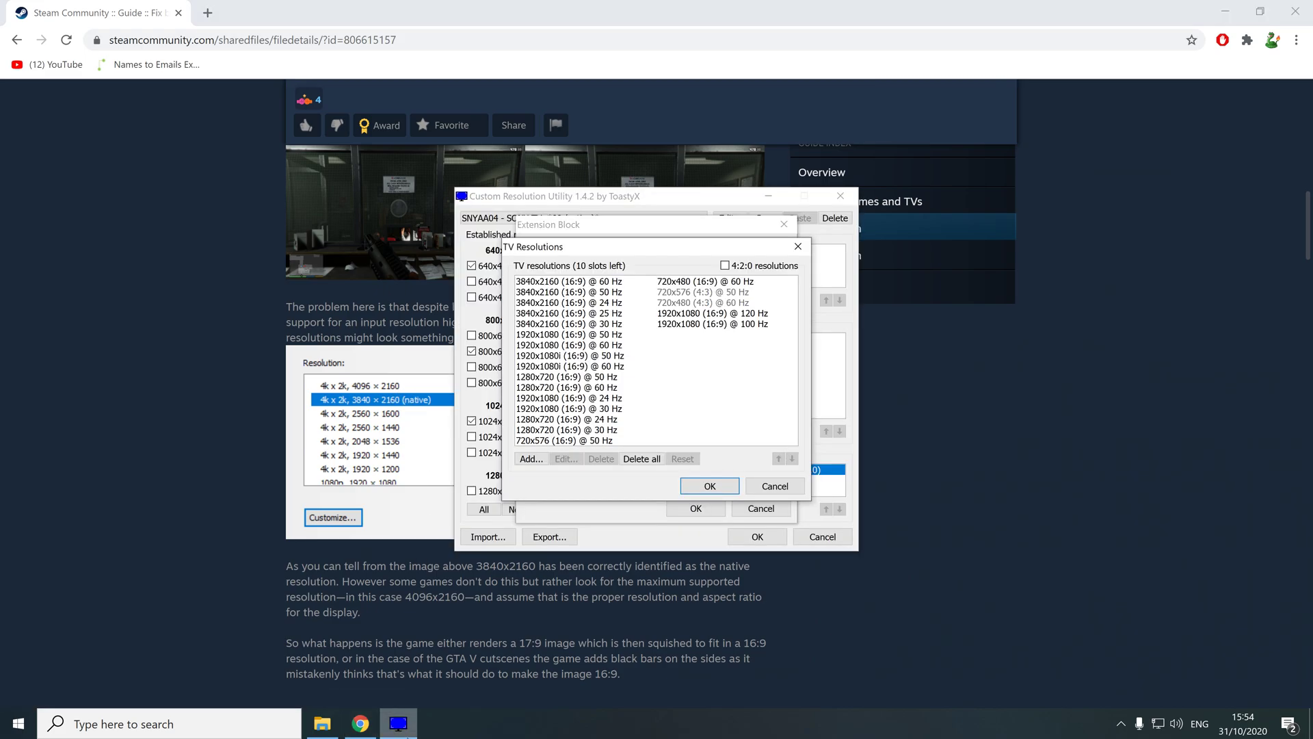
left_click(556, 304)
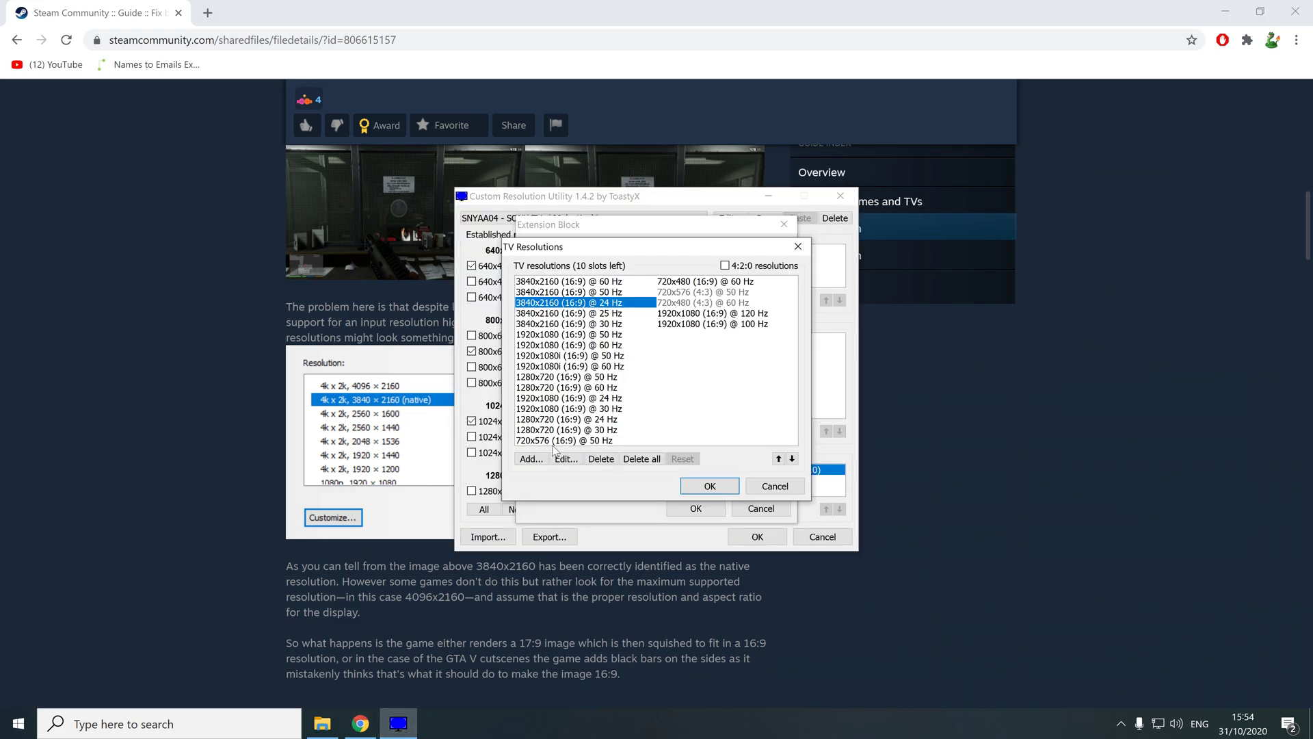
left_click(681, 392)
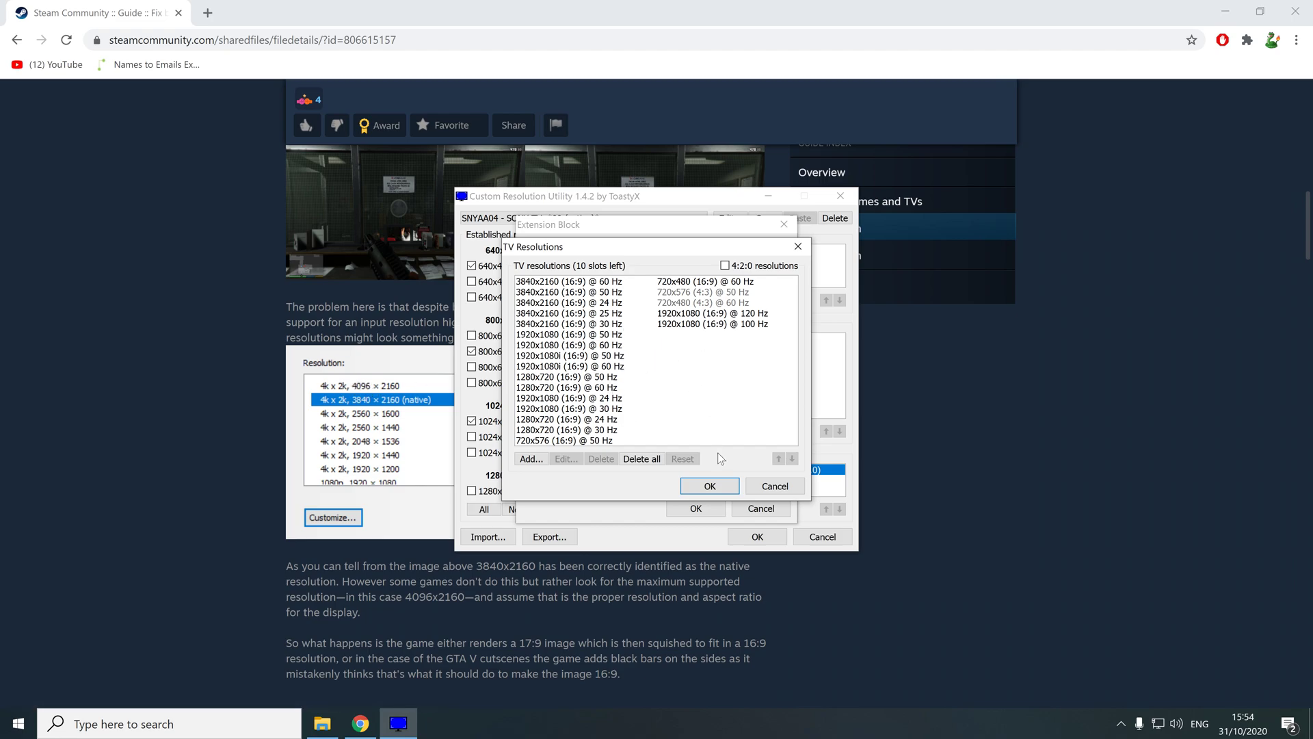
left_click(718, 489)
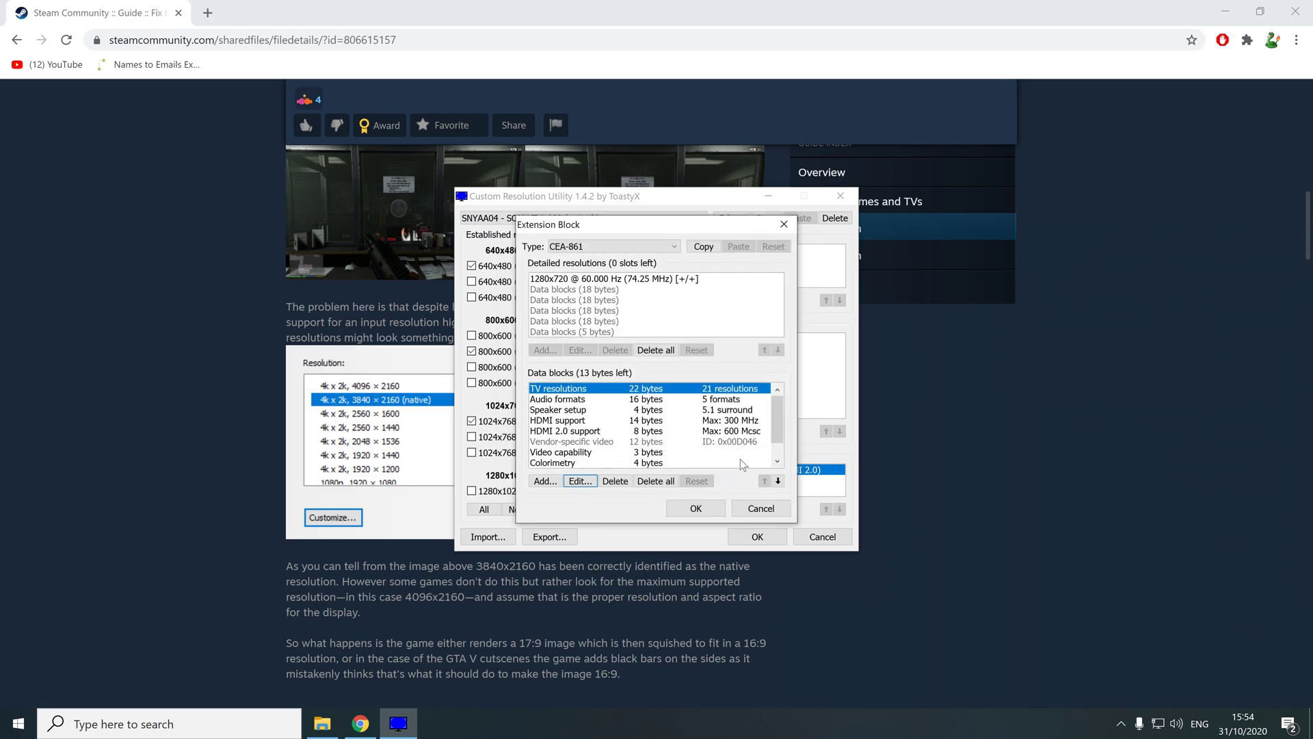
Review the HDMI support block's 3840x2160 resolutions, close the extension block, and return to the Resolution Fixer folder.
left_click(575, 421)
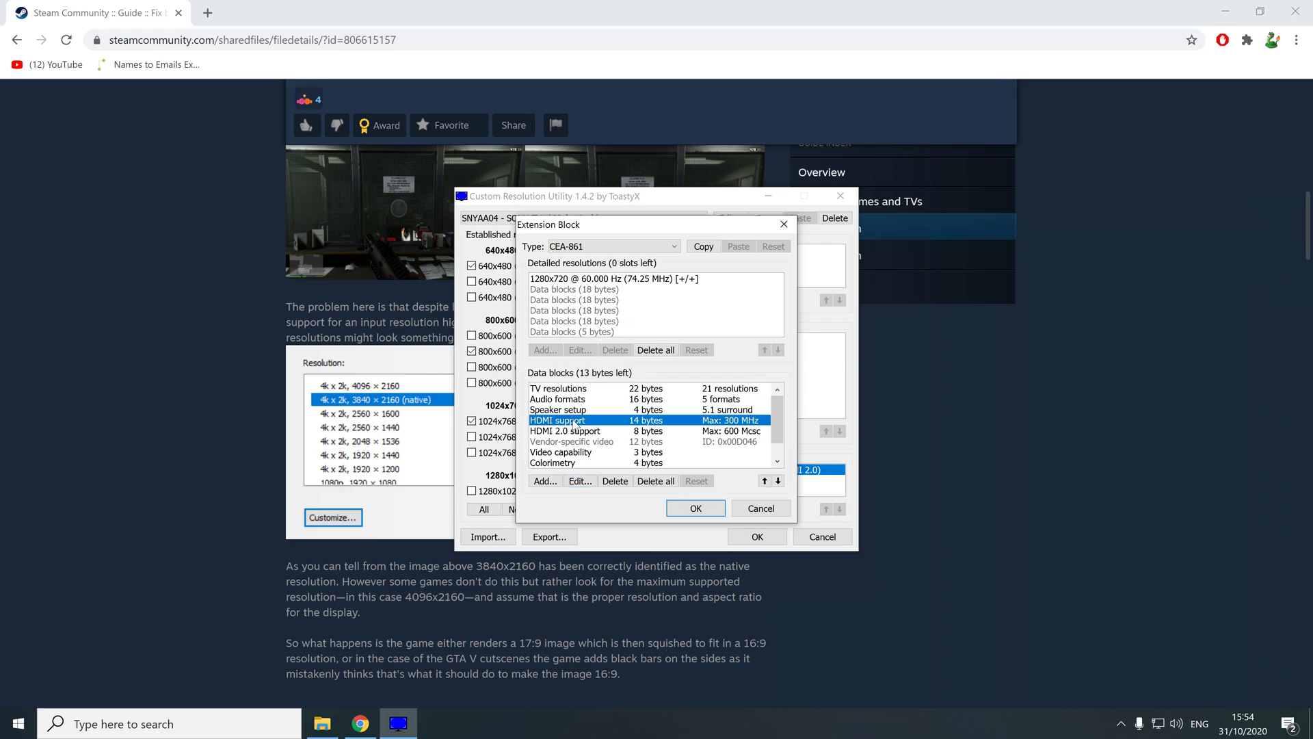
left_click(581, 482)
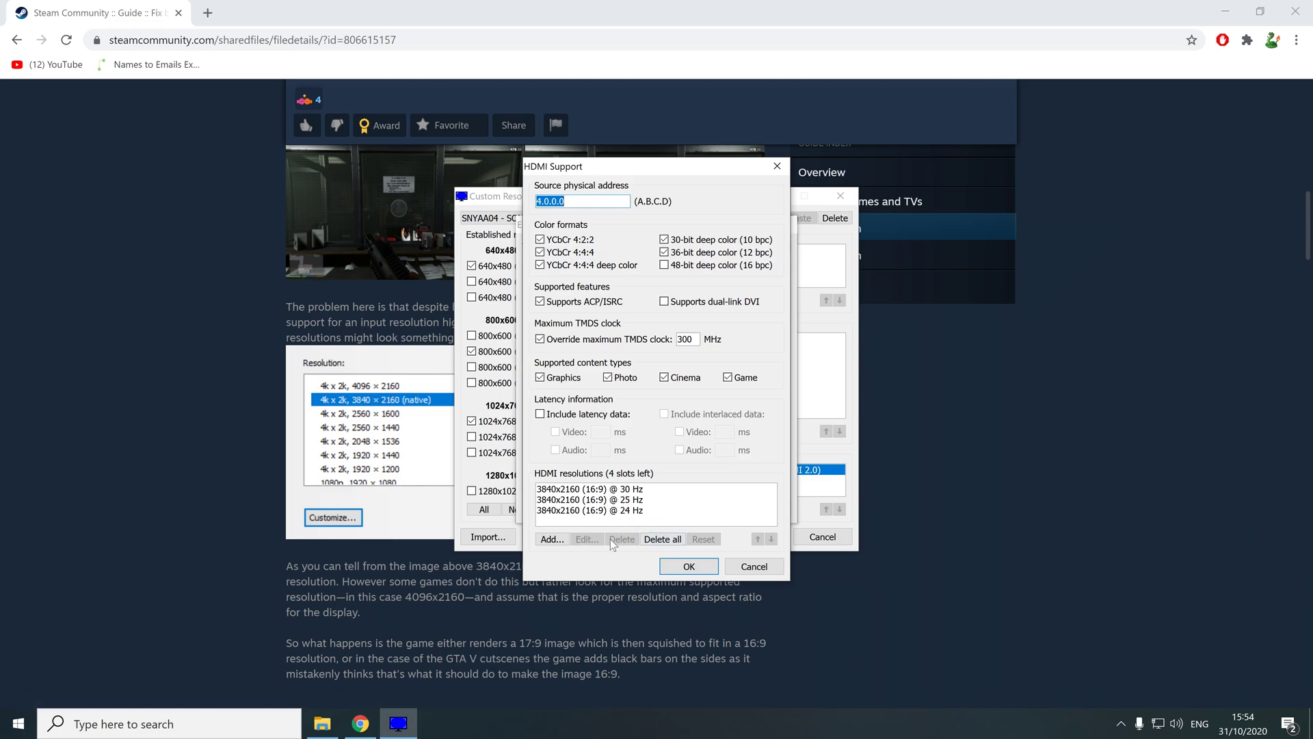
left_click(690, 569)
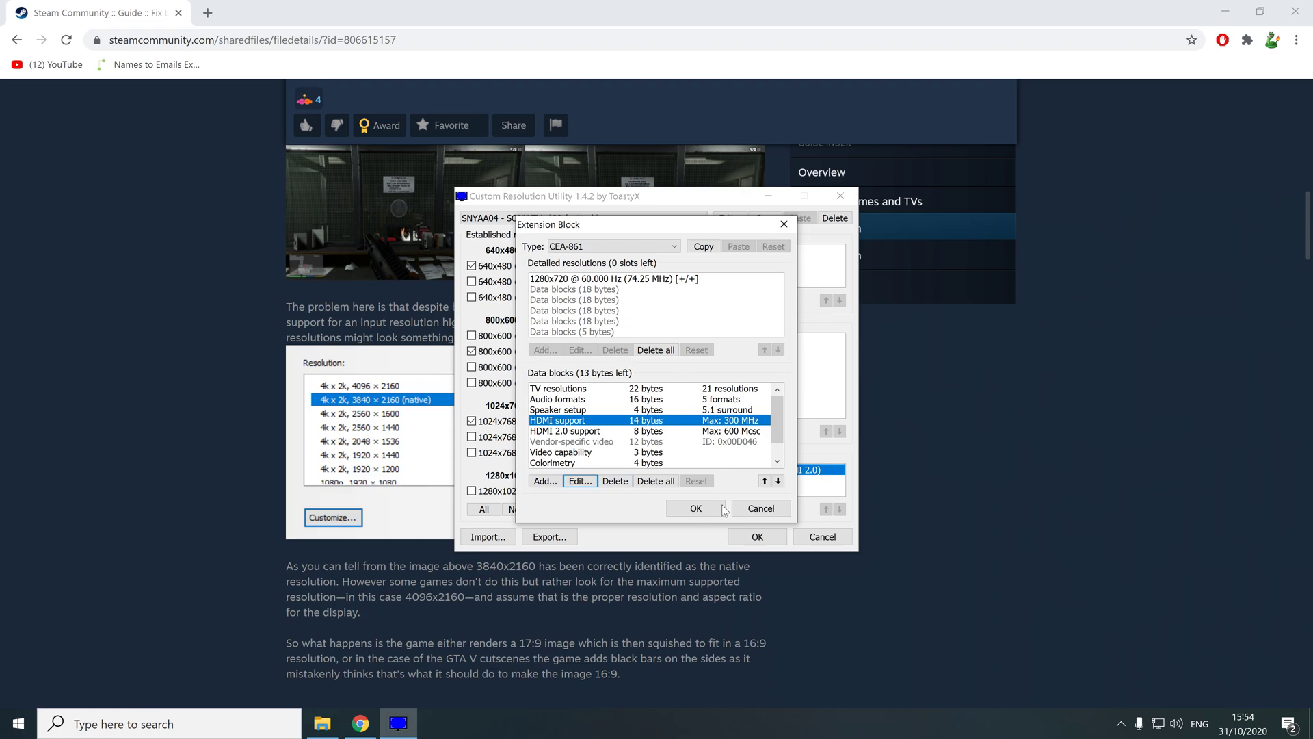
left_click(697, 510)
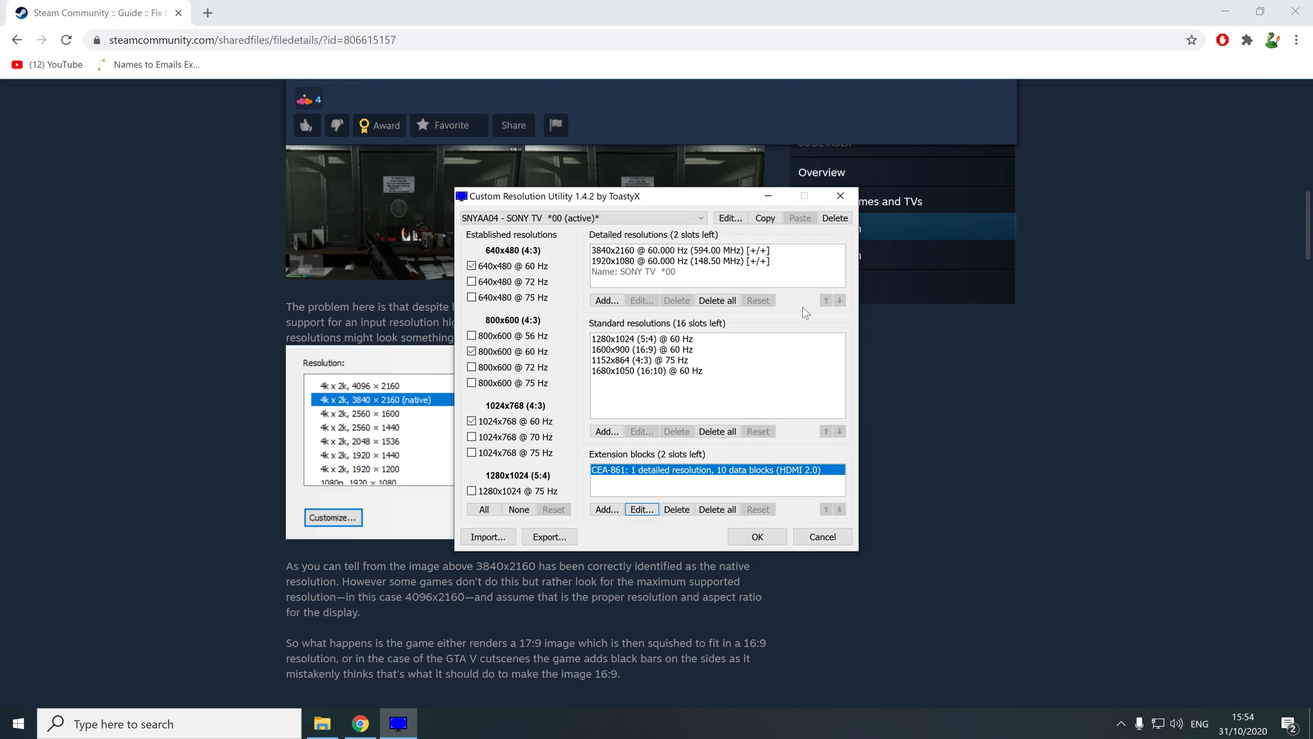
left_click(322, 724)
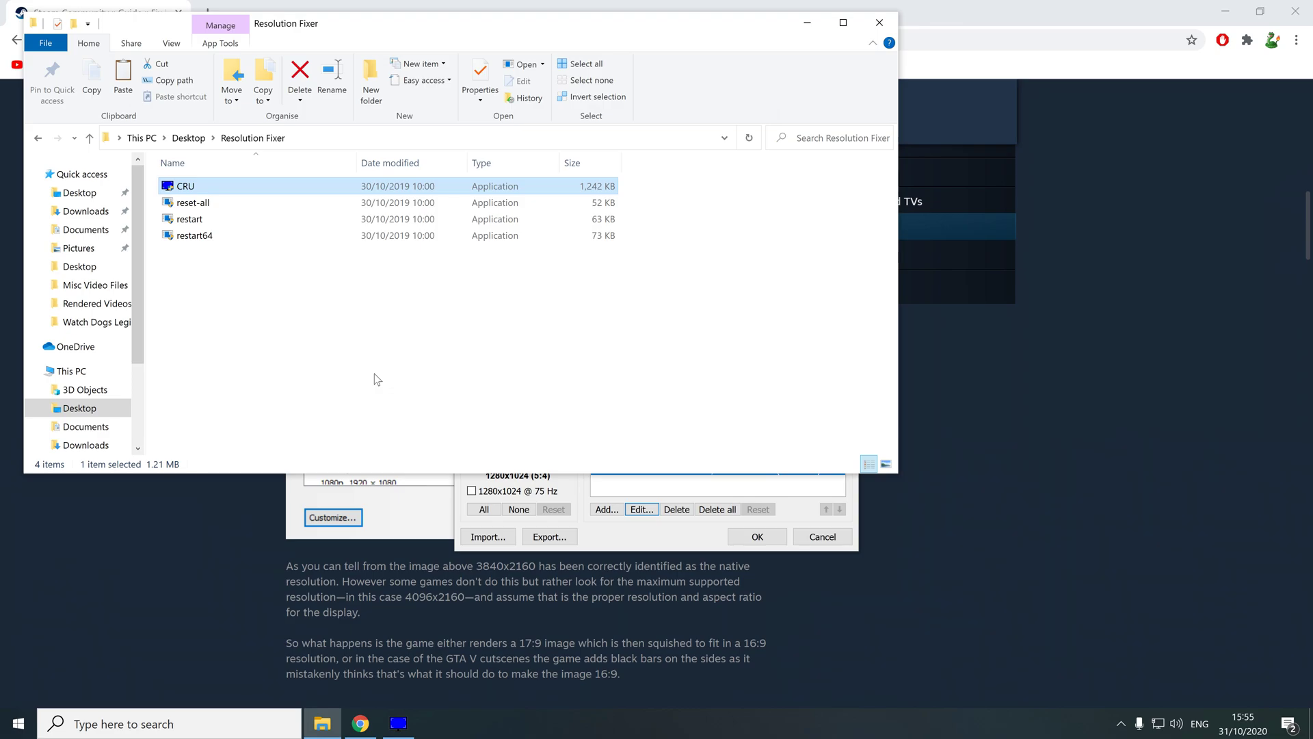
Show the desktop and bring up its right-click menu.
left_click(1310, 724)
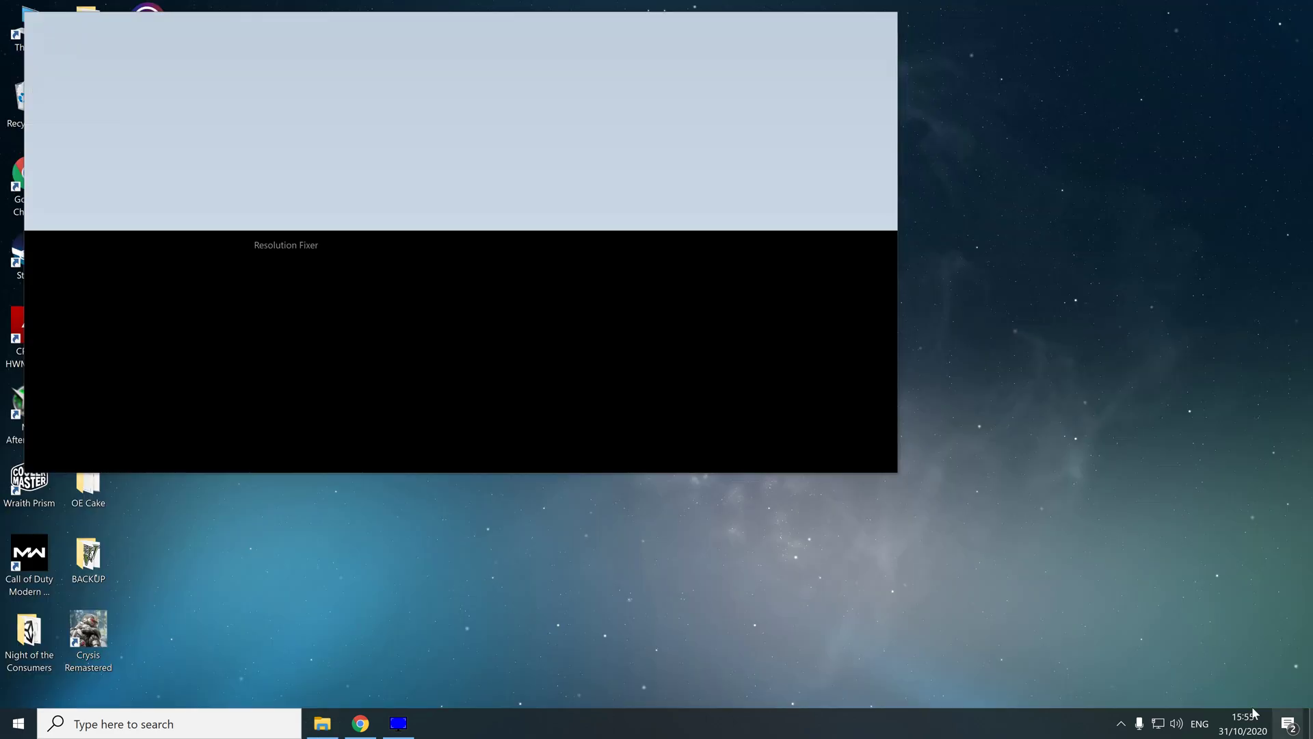
right_click(481, 370)
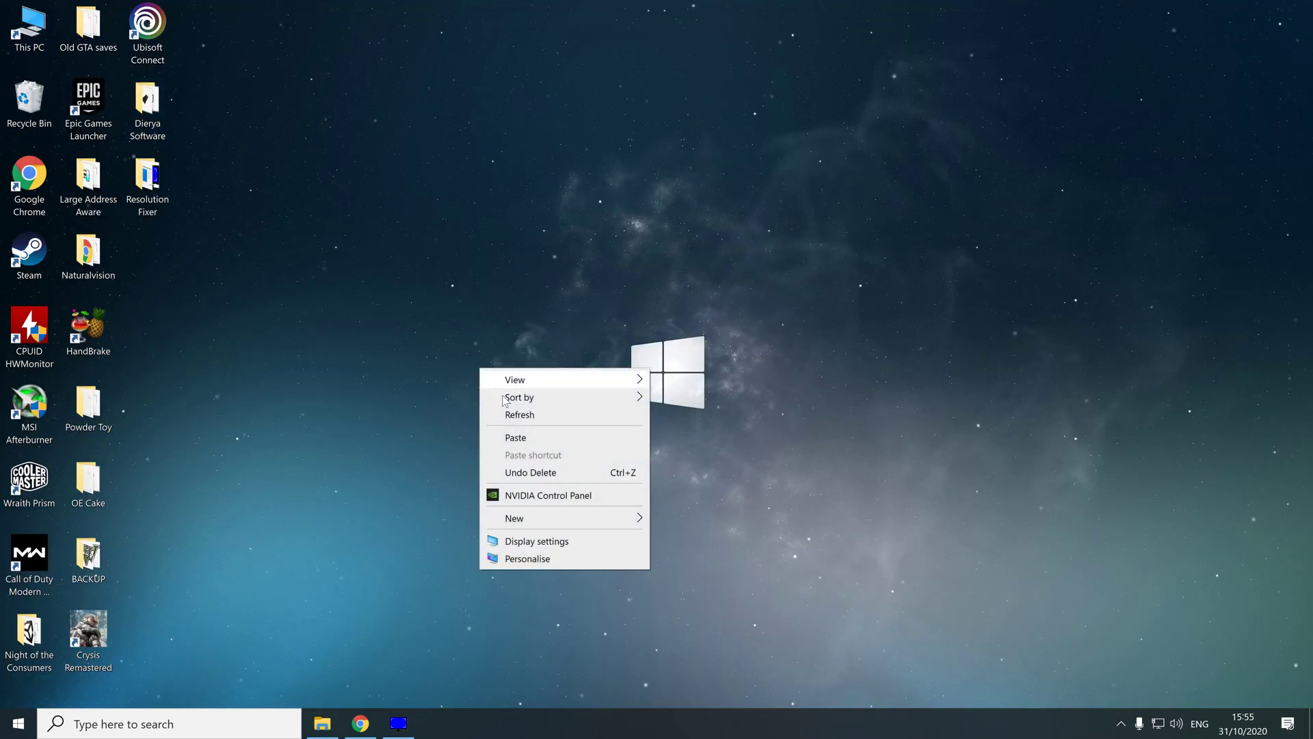
Check the Display resolution list tops out at 3840 × 2160 (Recommended), keep it, and minimise Settings.
left_click(545, 542)
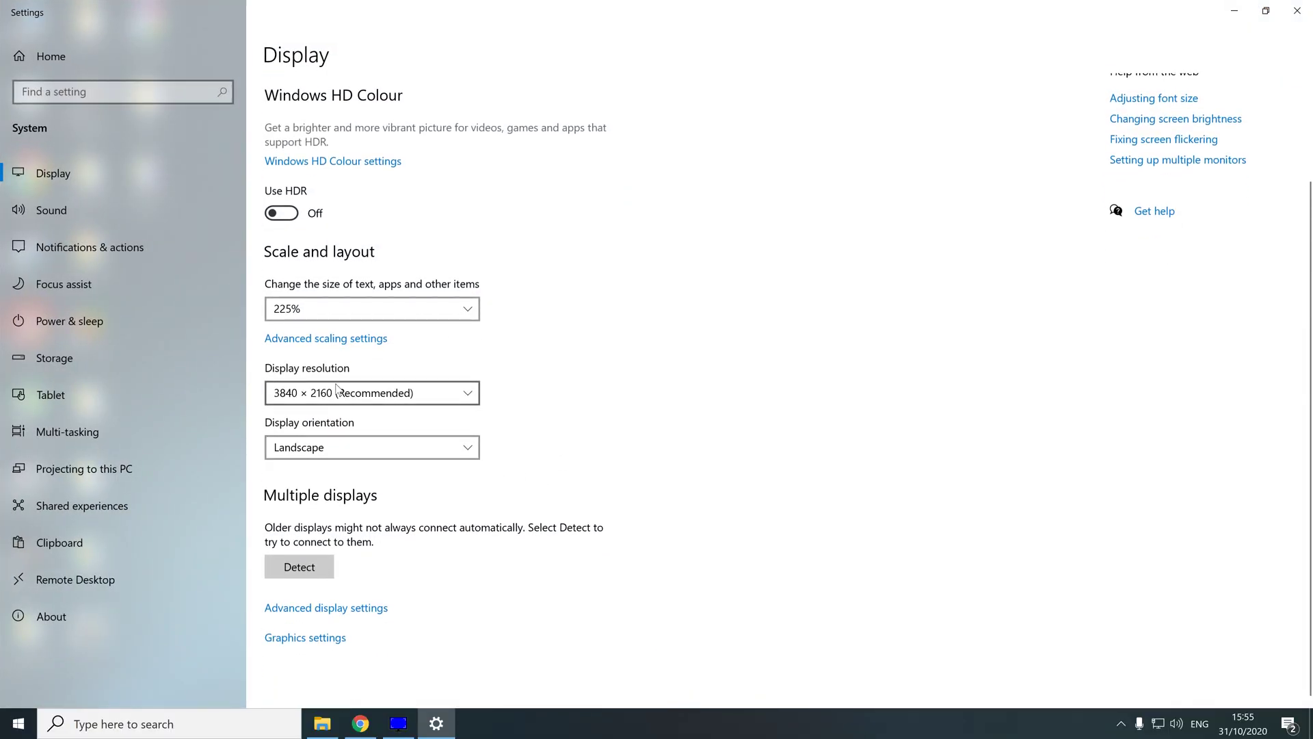
left_click(369, 397)
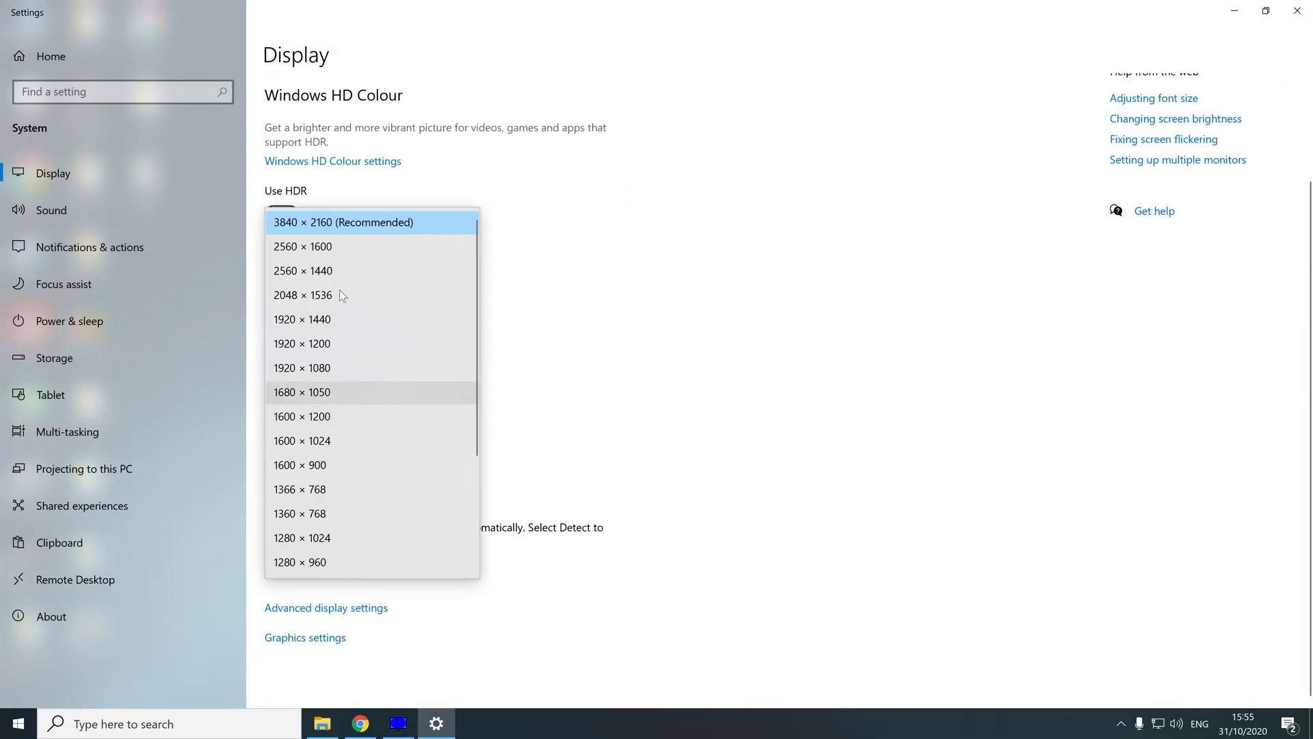
left_click(373, 216)
key("super+d")
left_click(1121, 723)
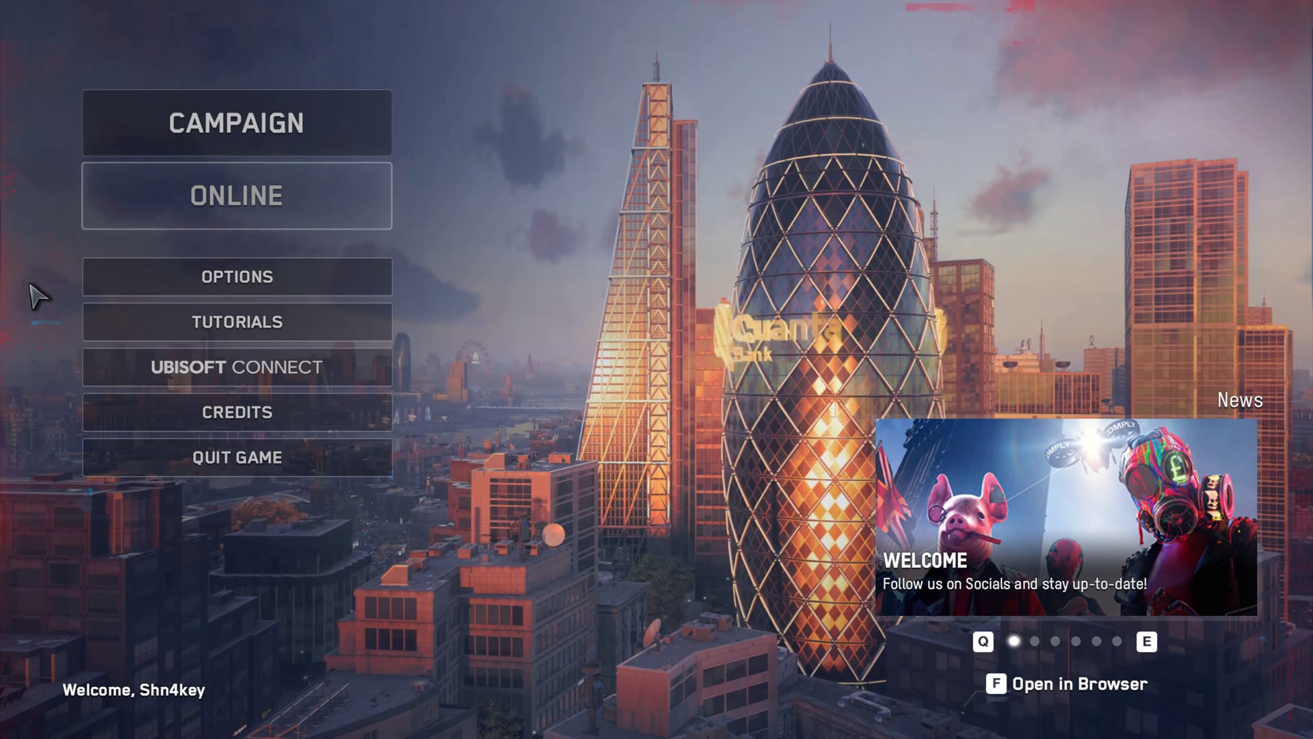
Open Watch Dogs: Legion's video options to see the 2560x1440 Fullscreen resolution.
left_click(184, 288)
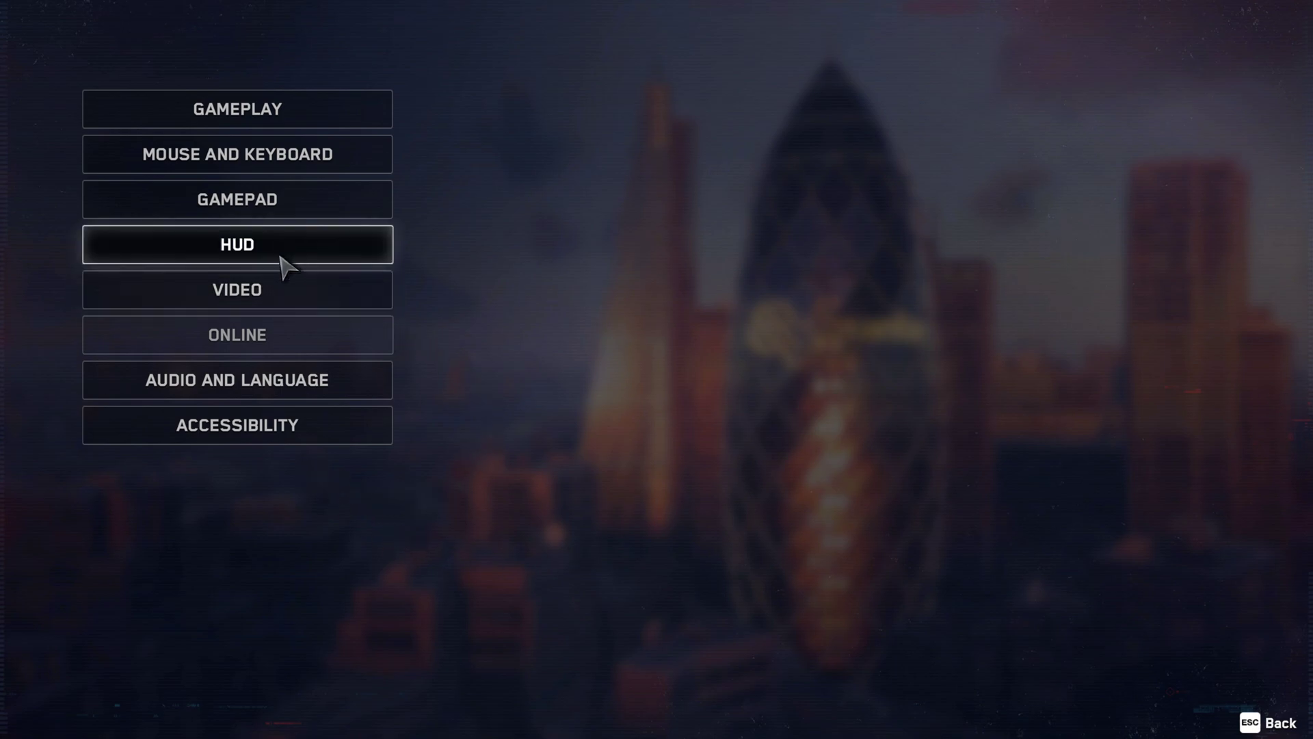
left_click(287, 290)
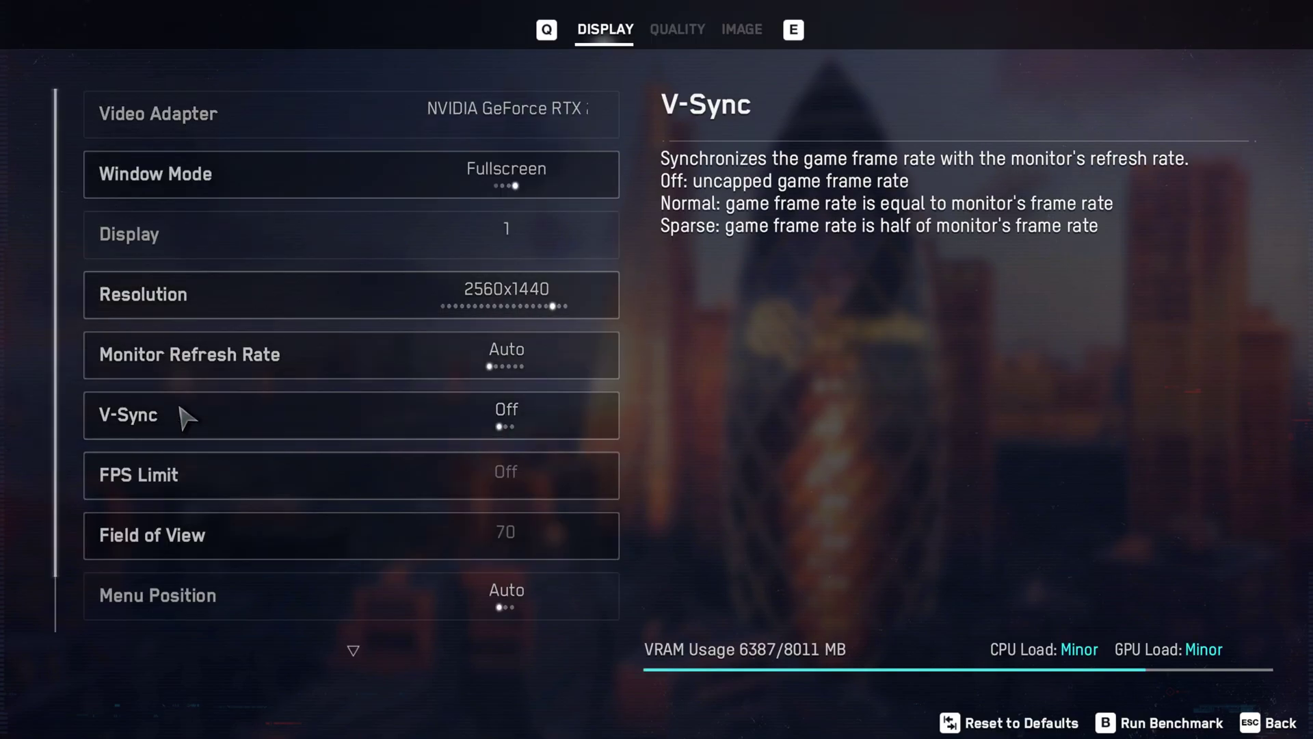